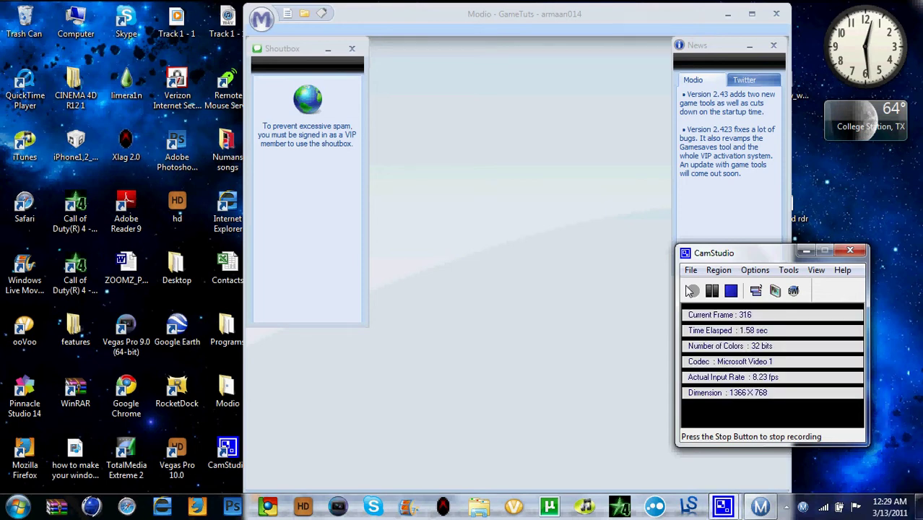
Bring the Modio window forward, move it around the screen, and return it to the upper left
click(555, 29)
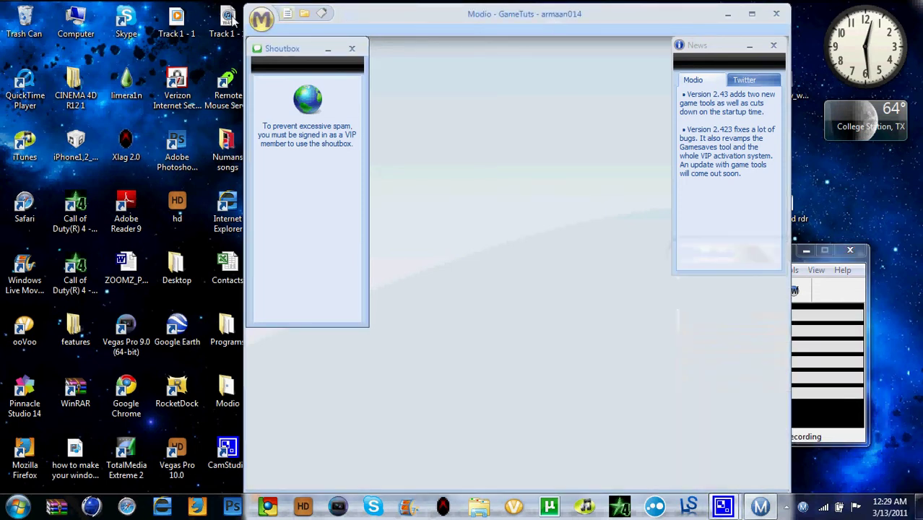
drag(474, 16, 231, 14)
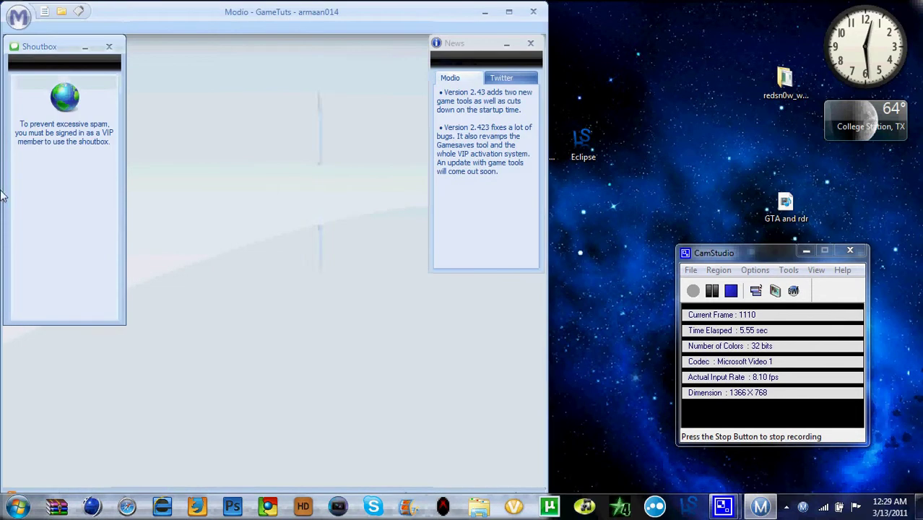
drag(293, 13, 308, 290)
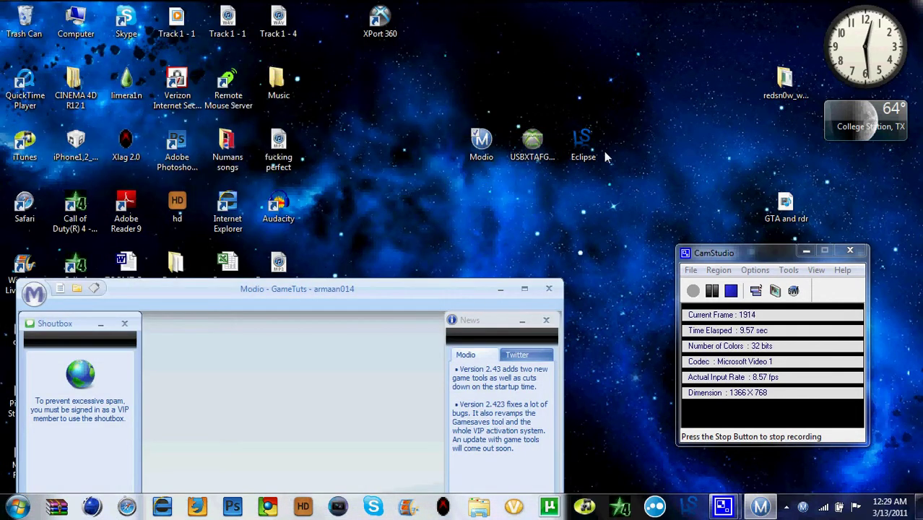
mouse_move(372, 296)
mouse_down()
mouse_move(373, 254)
mouse_move(437, 26)
mouse_up()
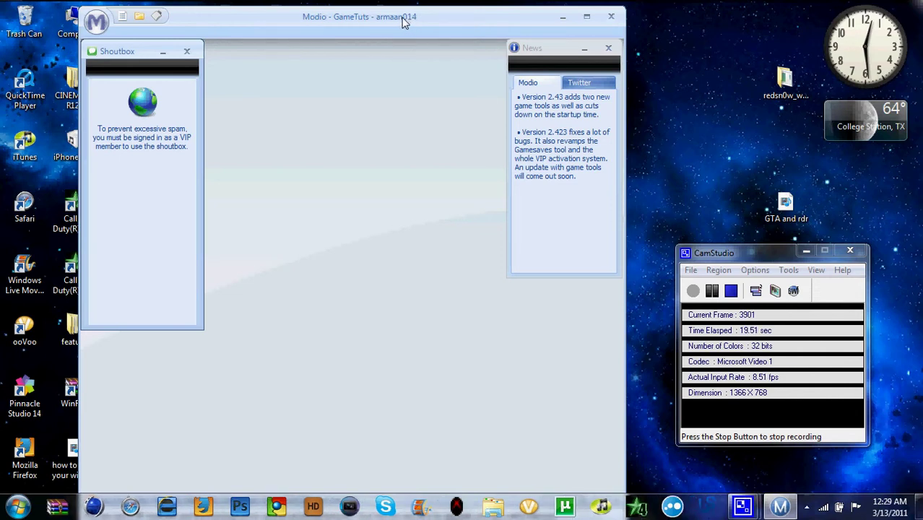
Open and close the Red Dead Redemption save editor and the Skate 2 Image Tool
click(96, 22)
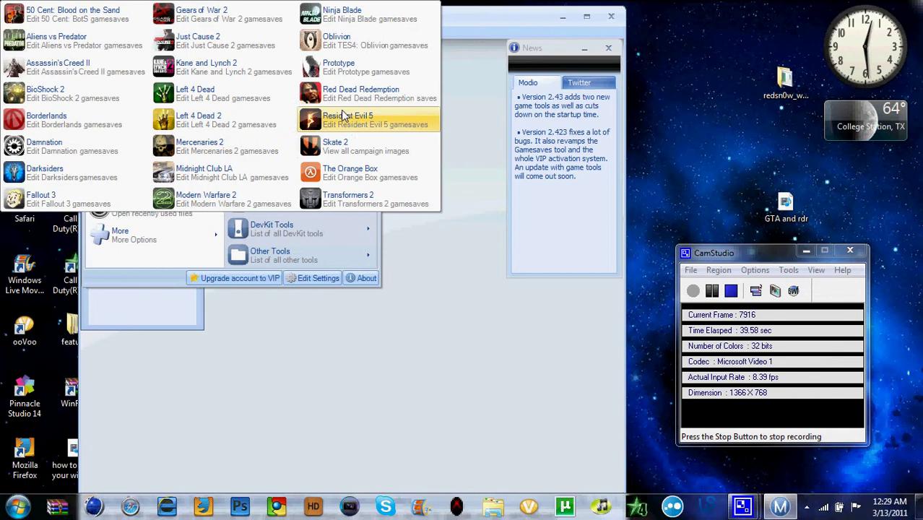
click(383, 172)
click(402, 78)
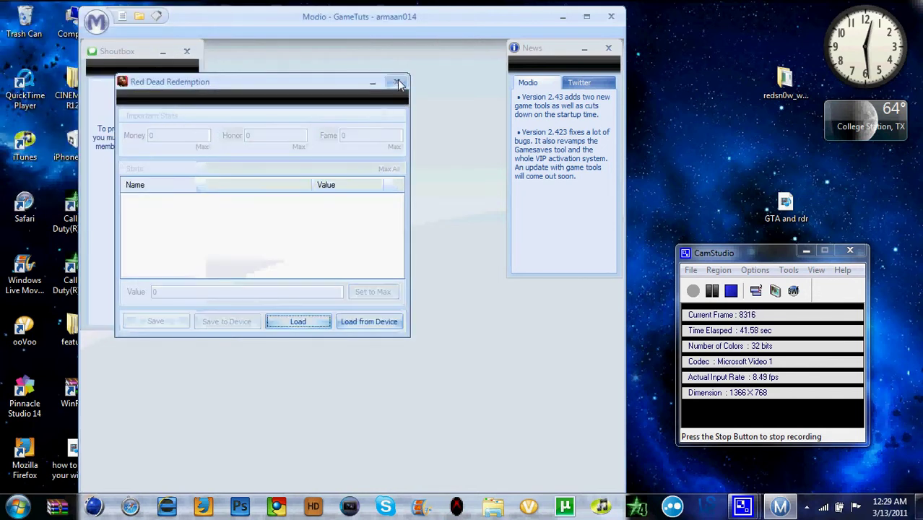
click(99, 22)
click(223, 140)
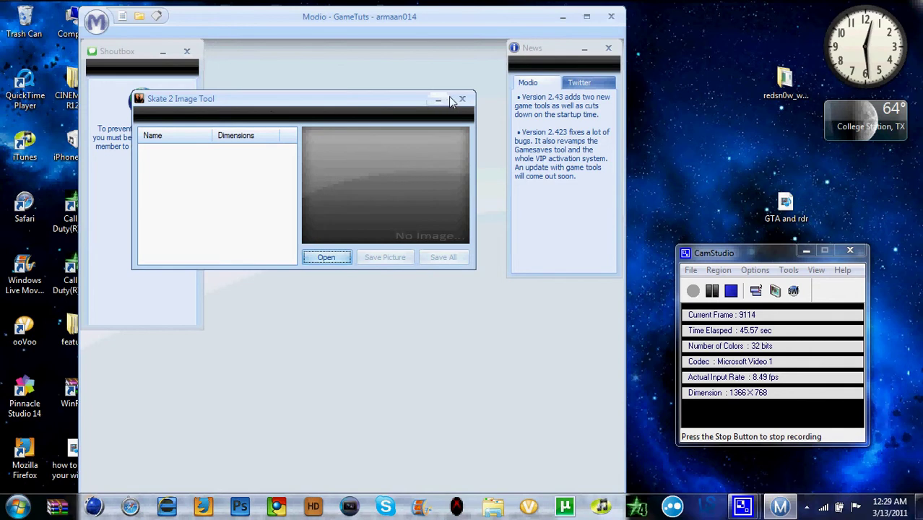
click(463, 98)
Open and close the Mercenaries 2 Mod Tool and the Assassin's Creed II money tool
click(96, 22)
click(281, 156)
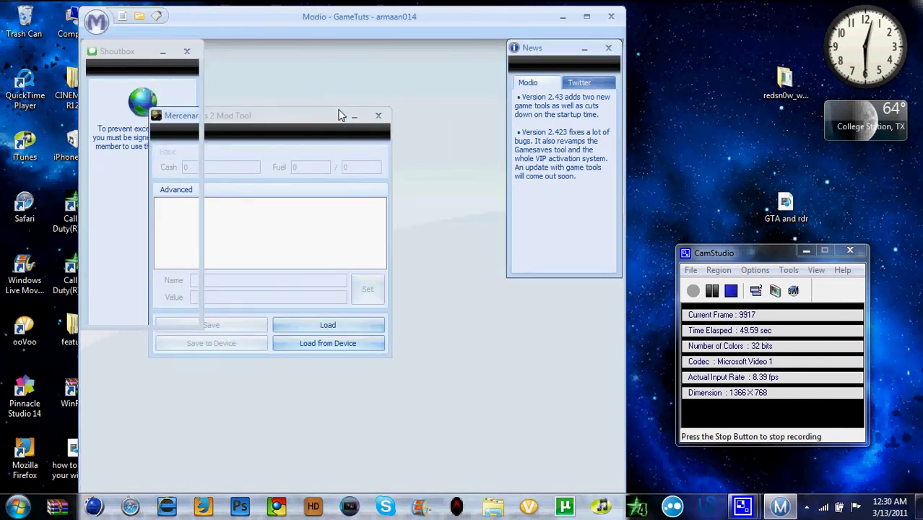
click(378, 116)
click(96, 21)
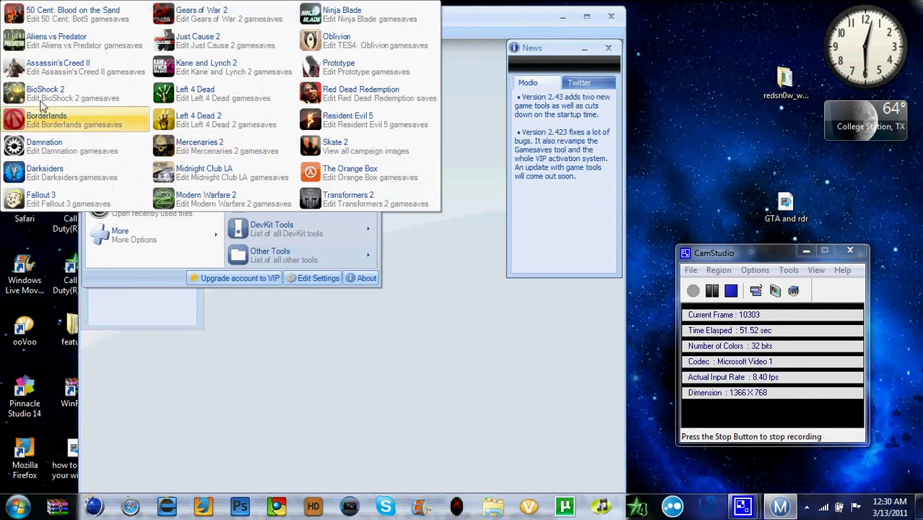
click(40, 70)
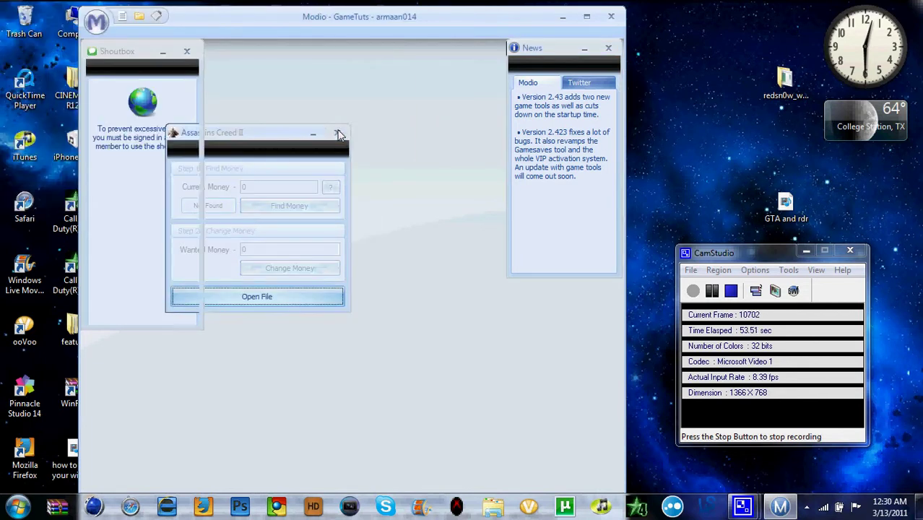
click(338, 135)
Close the game save tools list and bring the main tools menu back up
click(97, 21)
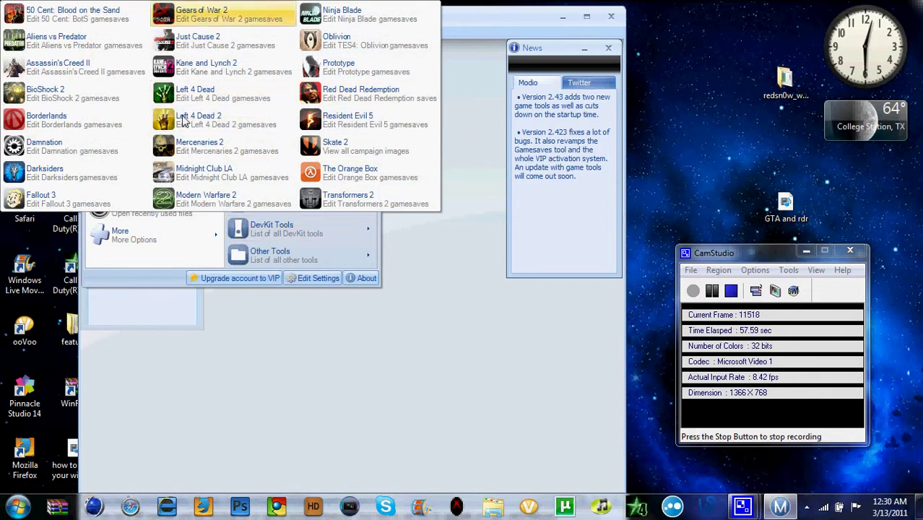
click(161, 272)
click(97, 22)
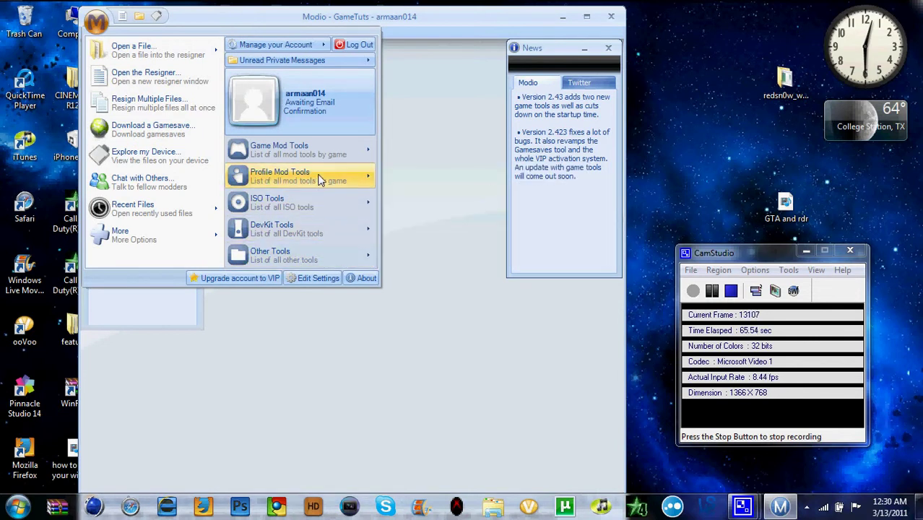
Look over the Profile Mod Tools and ISO Tools submenus, then close the main menu
click(345, 176)
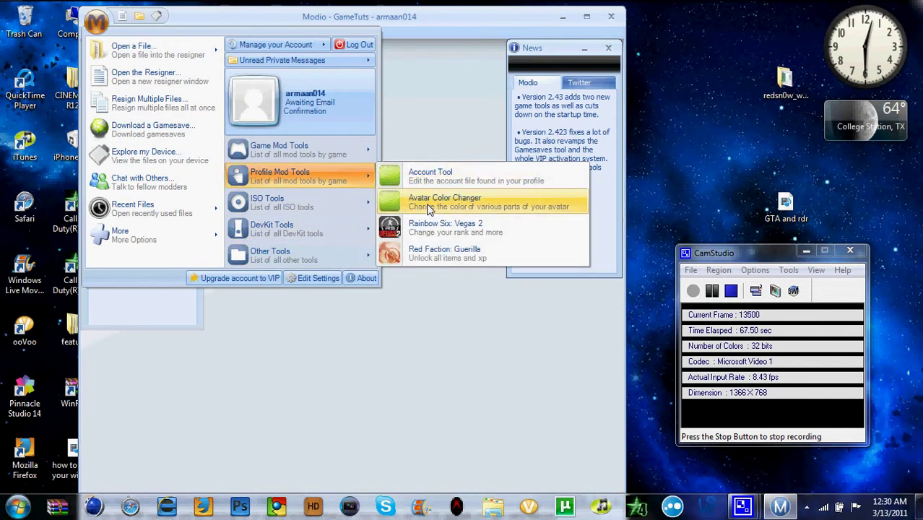
click(305, 210)
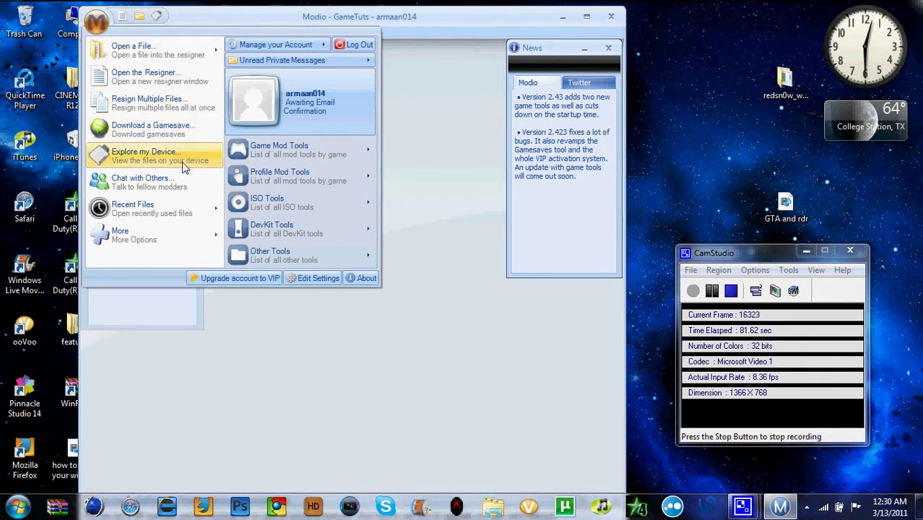
click(412, 166)
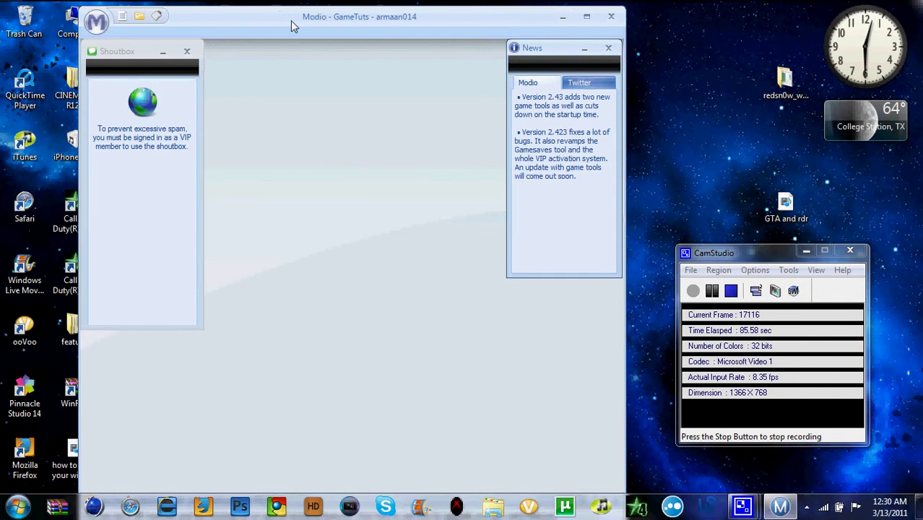
click(564, 16)
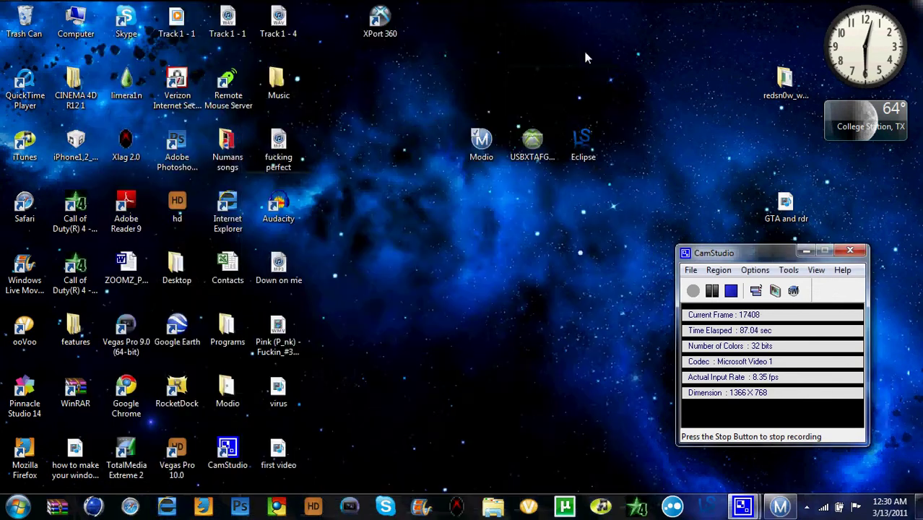
click(536, 163)
double_click(532, 161)
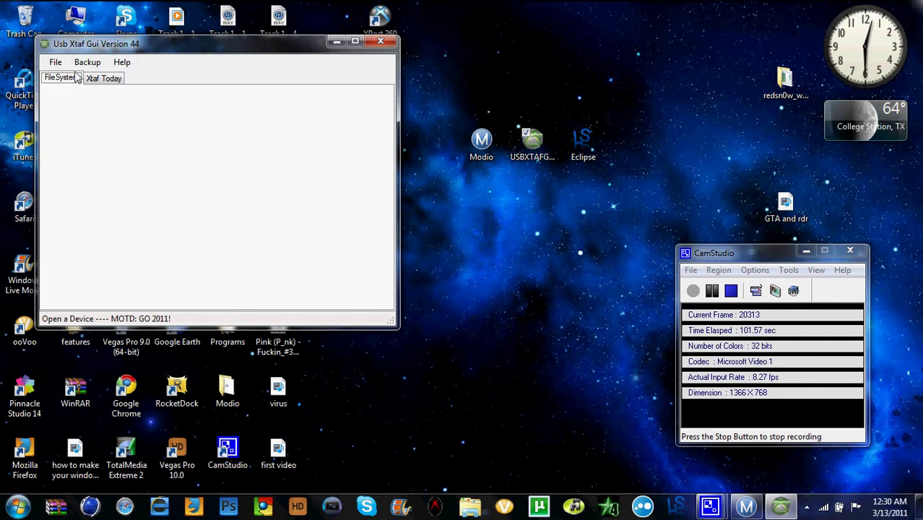
drag(92, 52, 319, 60)
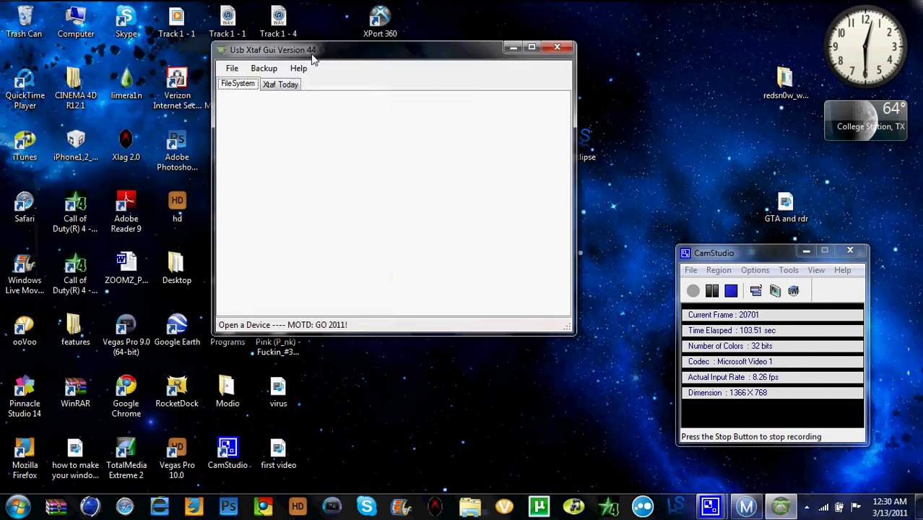
click(286, 70)
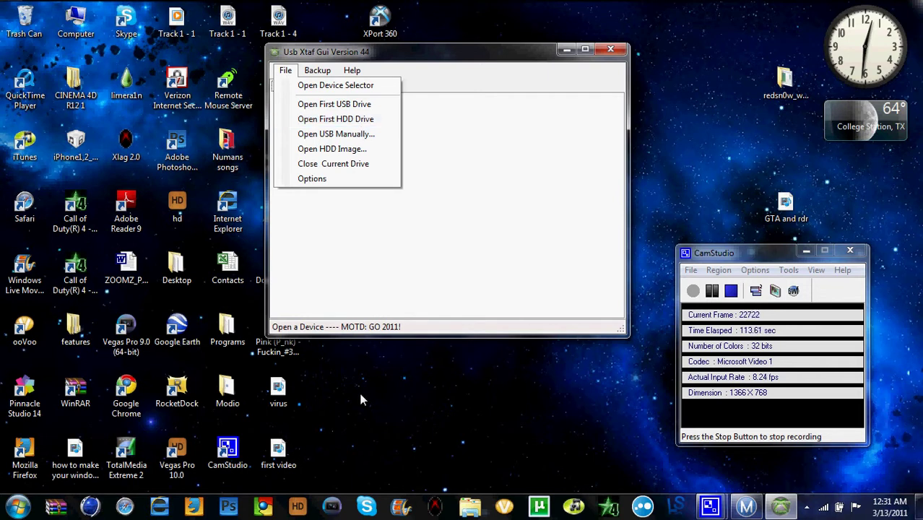
drag(528, 52, 623, 68)
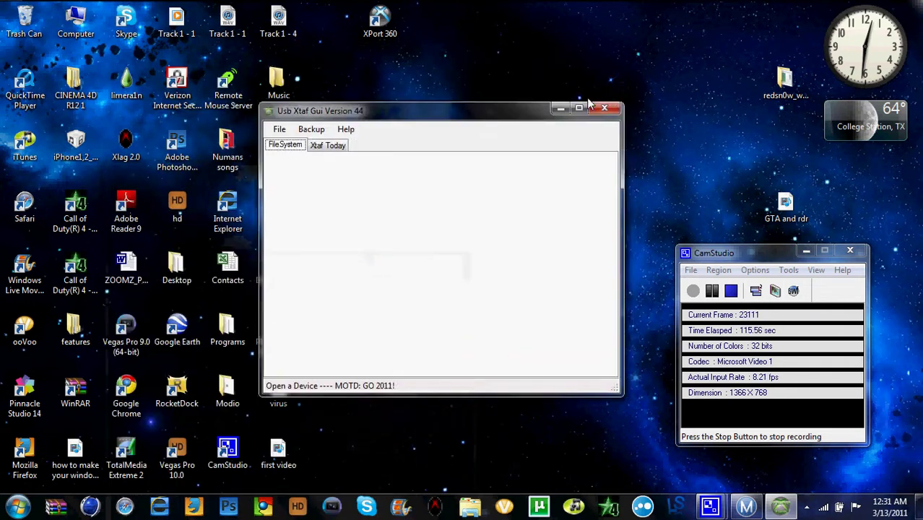
Launch Eclipse from its desktop shortcut, past the security warning and update notice
click(705, 66)
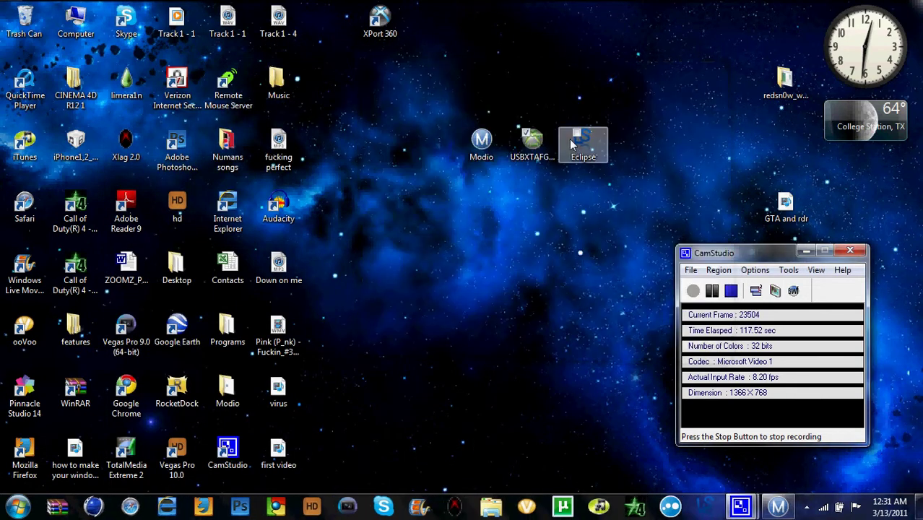
double_click(581, 139)
click(509, 267)
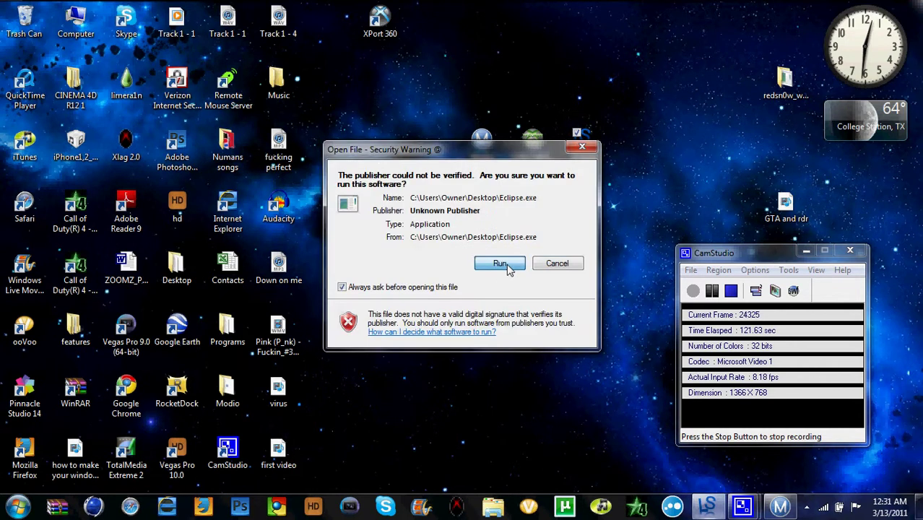
click(502, 266)
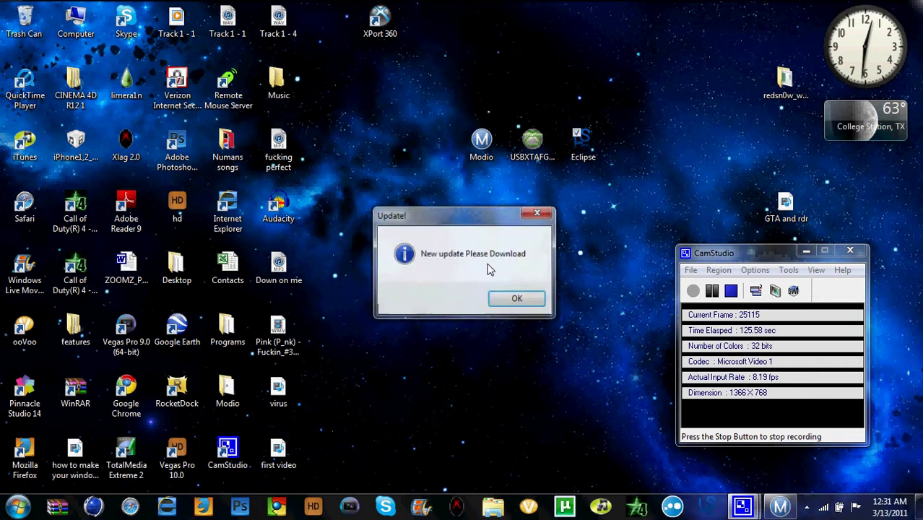
click(516, 296)
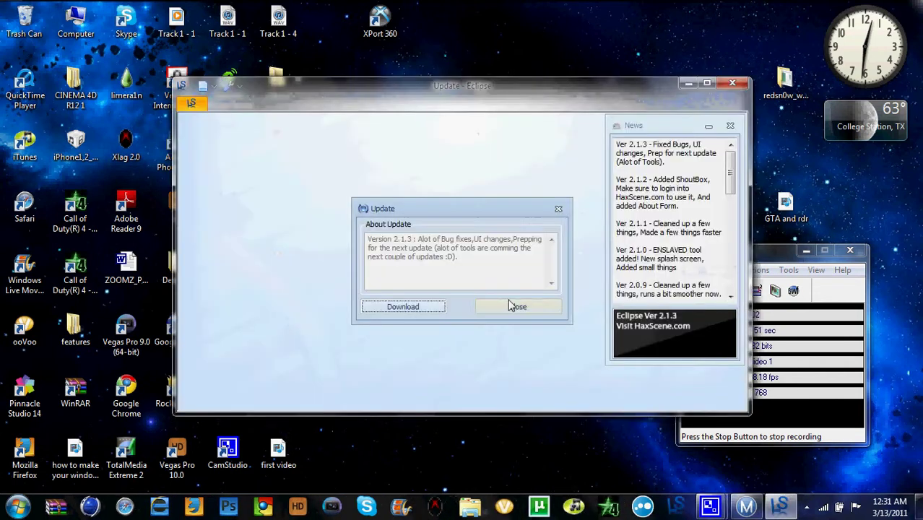
Browse Eclipse's tool categories menu and update/VIP options list, closing both without choosing
click(191, 104)
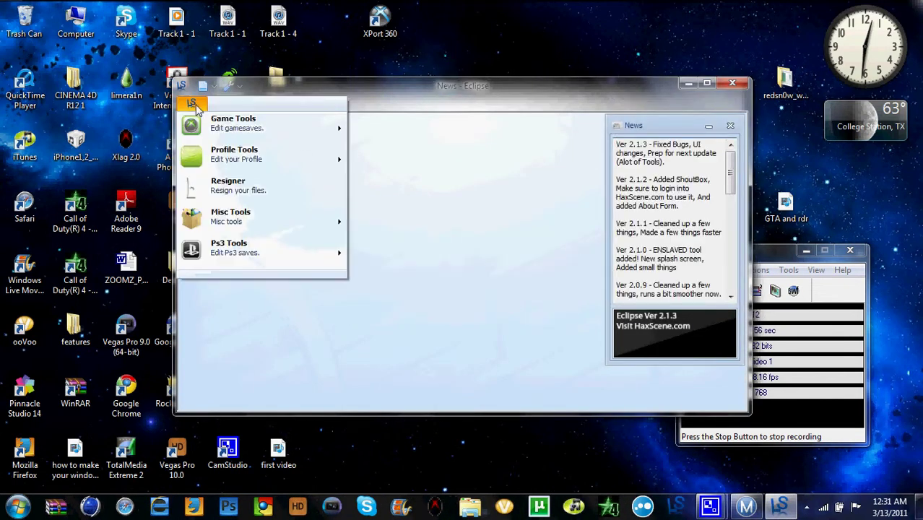
click(192, 104)
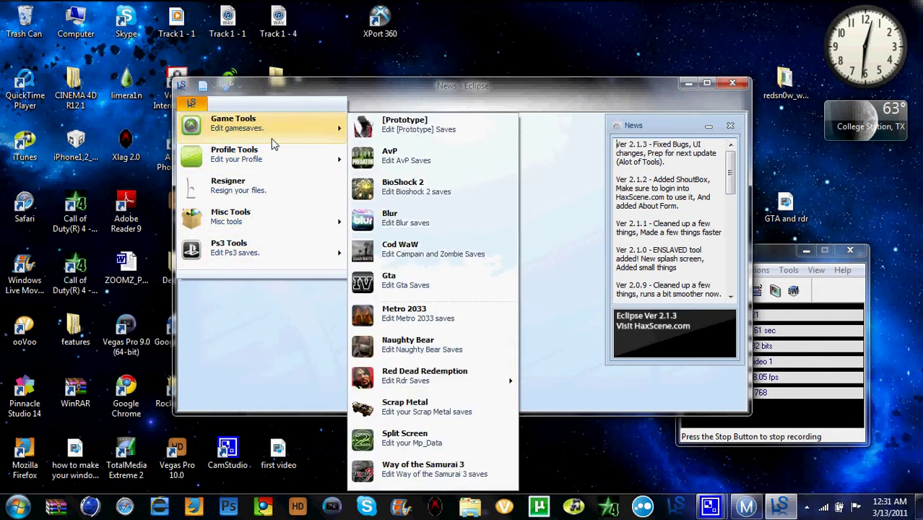
mouse_move(245, 154)
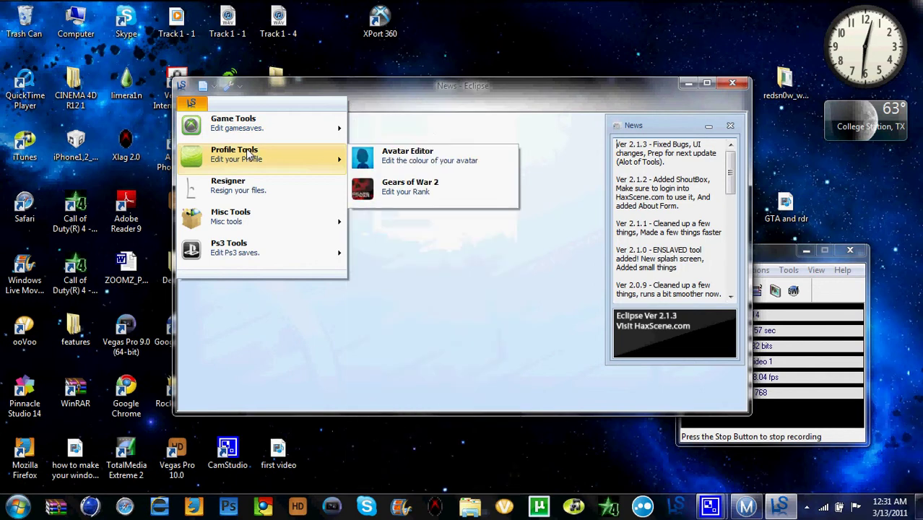
click(546, 192)
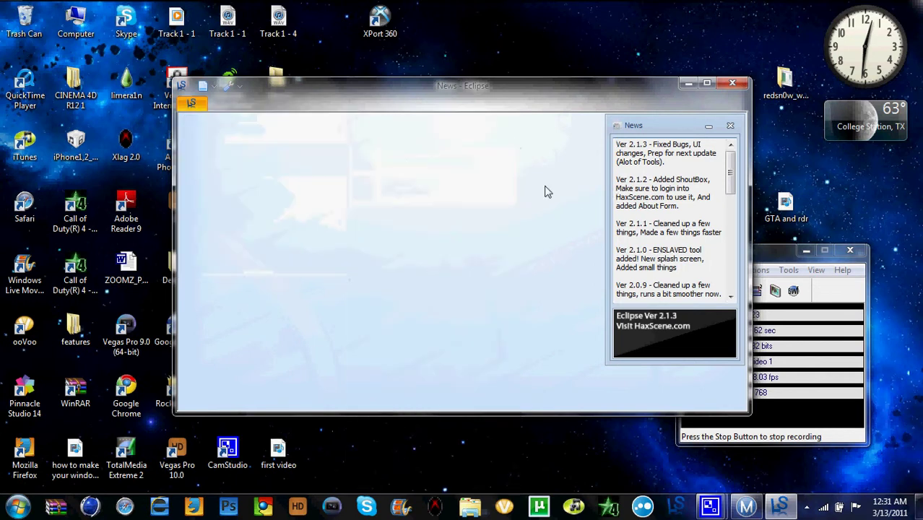
click(240, 87)
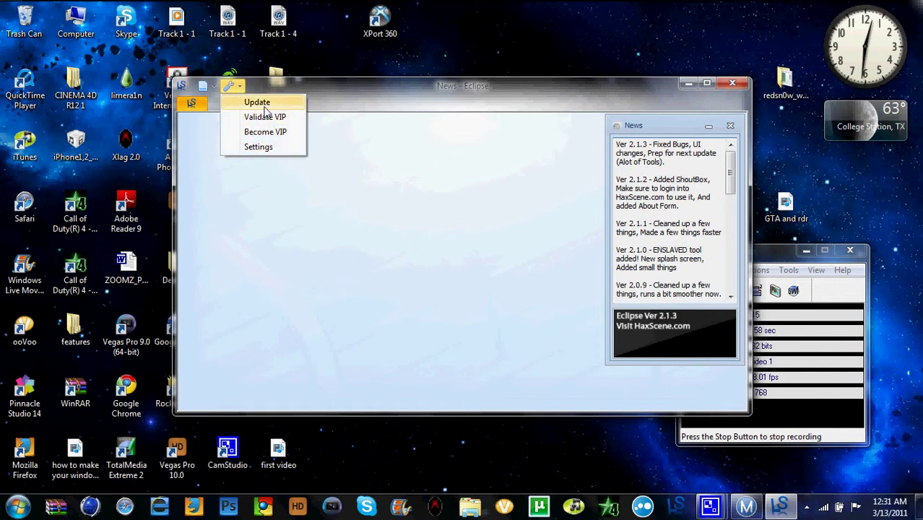
click(322, 196)
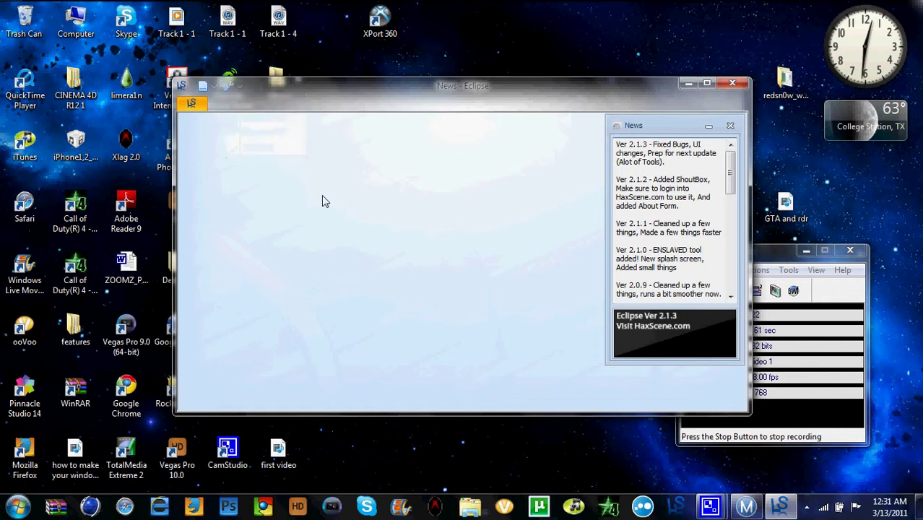
Open and close the GTA save editor from Game Tools, then shut Eclipse
click(194, 106)
mouse_move(260, 124)
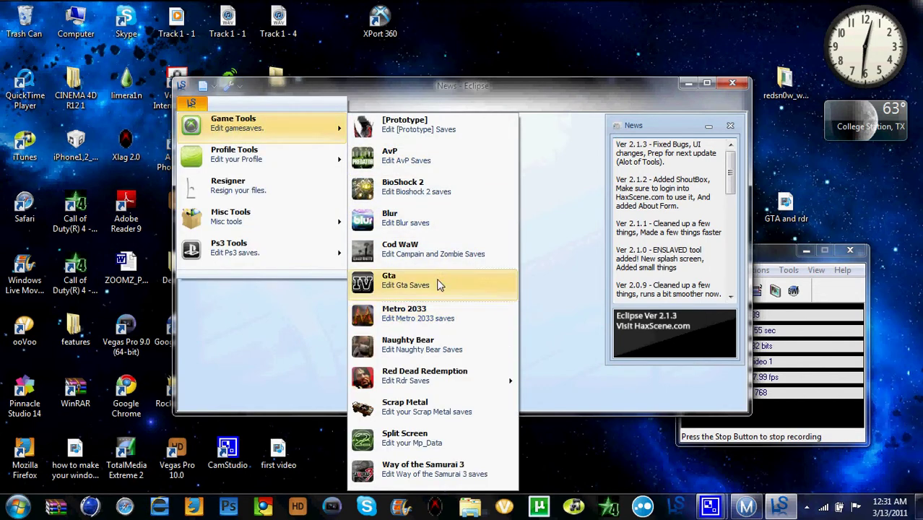
click(439, 285)
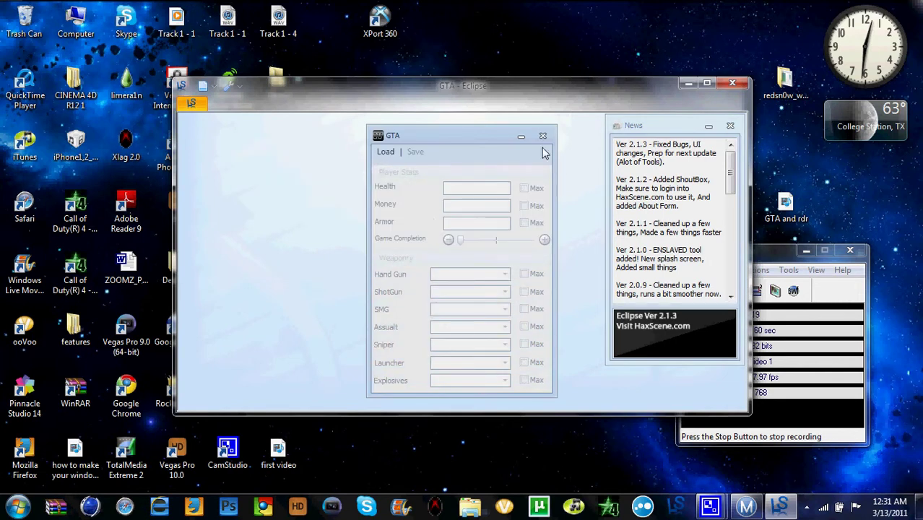
click(542, 136)
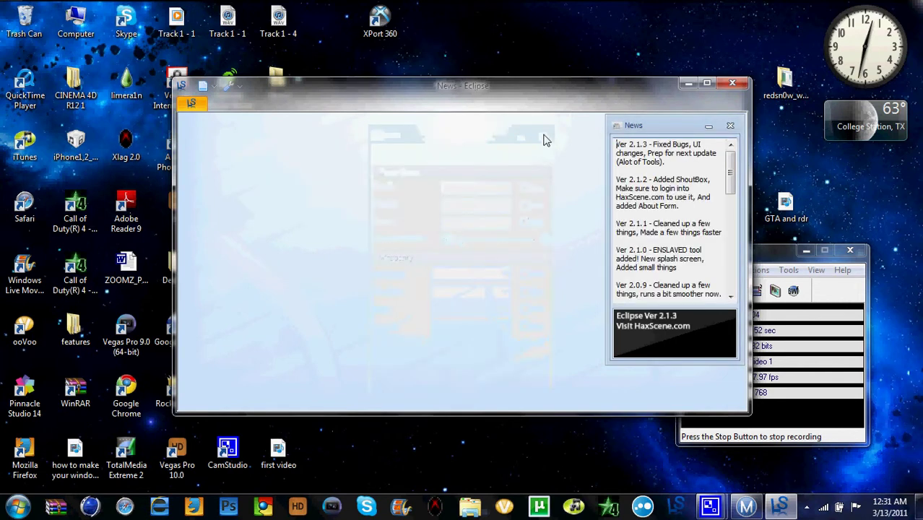
click(734, 84)
Launch Modio again from its desktop shortcut
drag(453, 98, 698, 213)
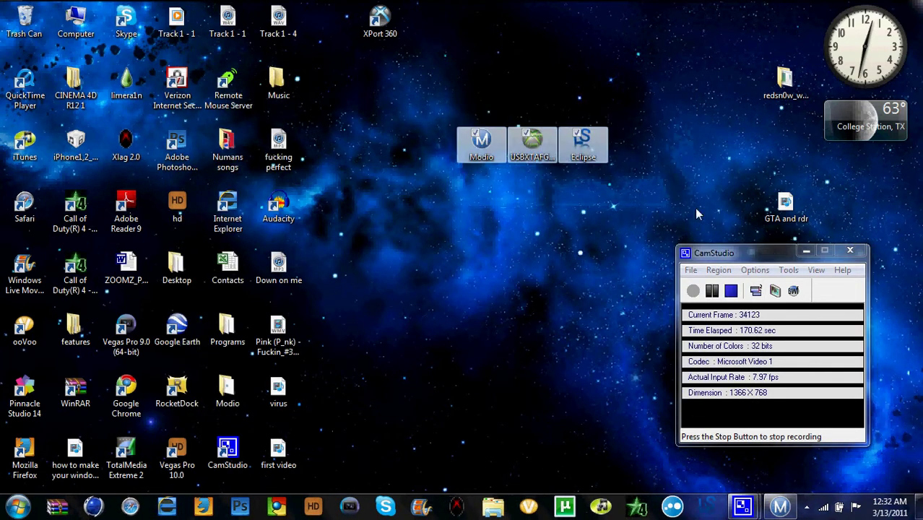
click(694, 210)
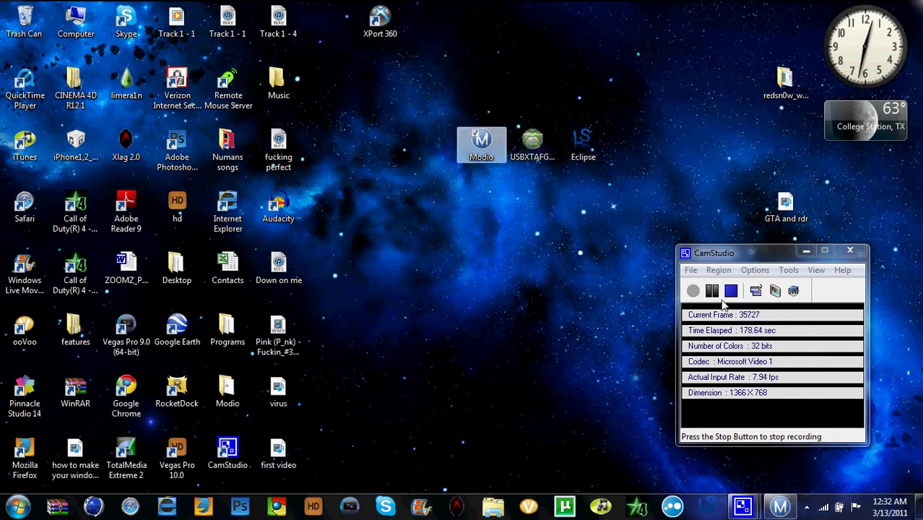
double_click(495, 145)
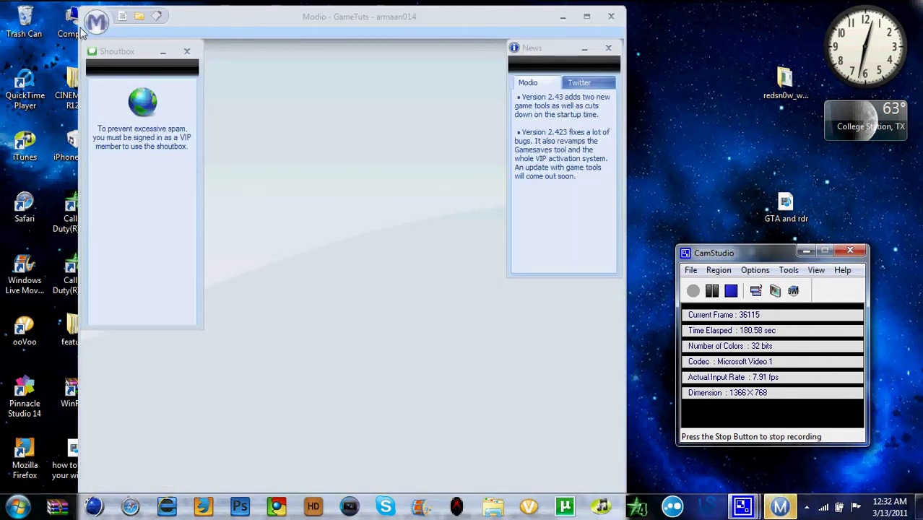
Browse recently uploaded gamesaves, such as the mw2 and Alan Wake saves, then close the browser
click(96, 22)
mouse_move(144, 209)
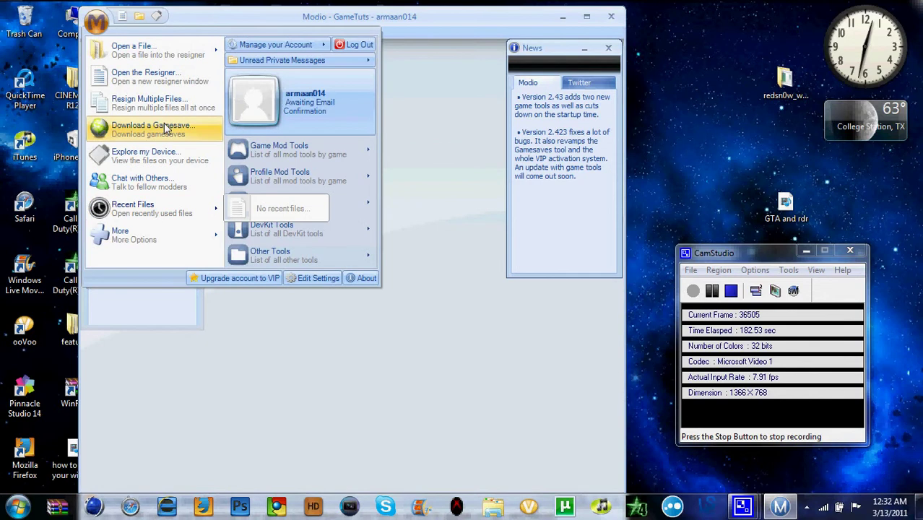
click(166, 128)
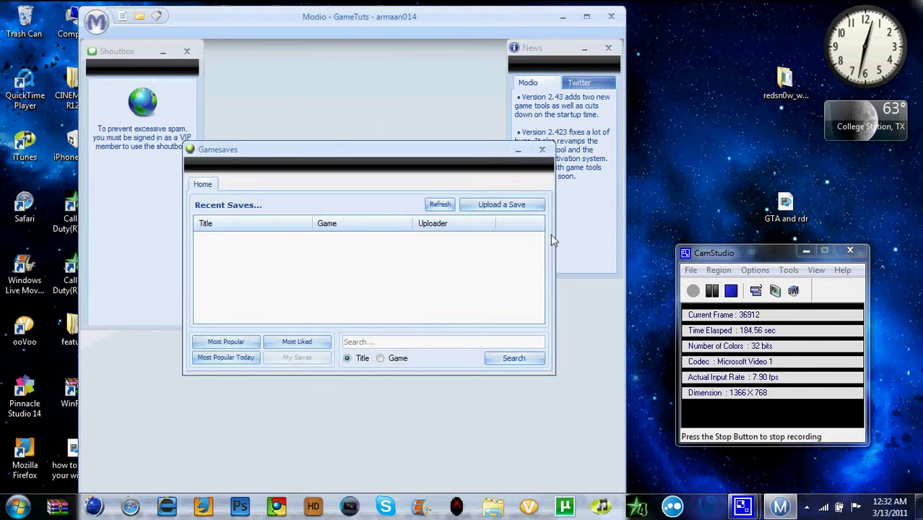
drag(539, 238, 523, 312)
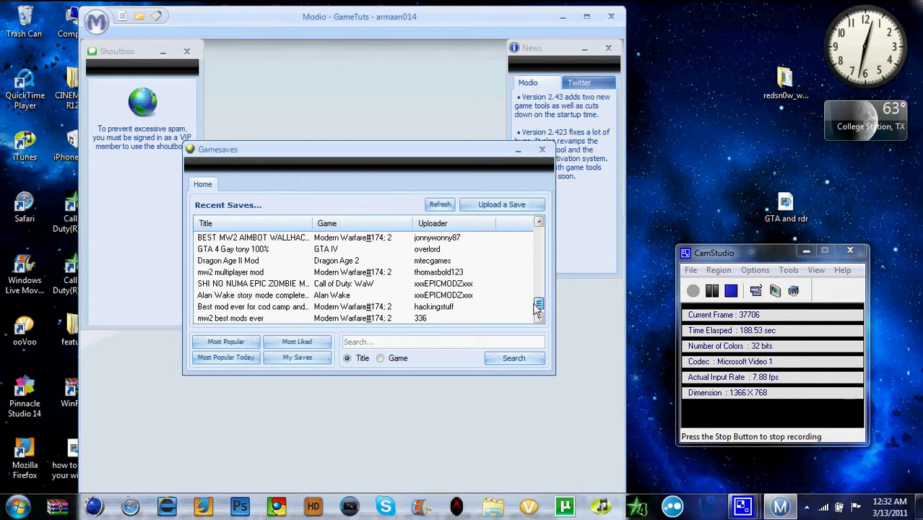
click(253, 274)
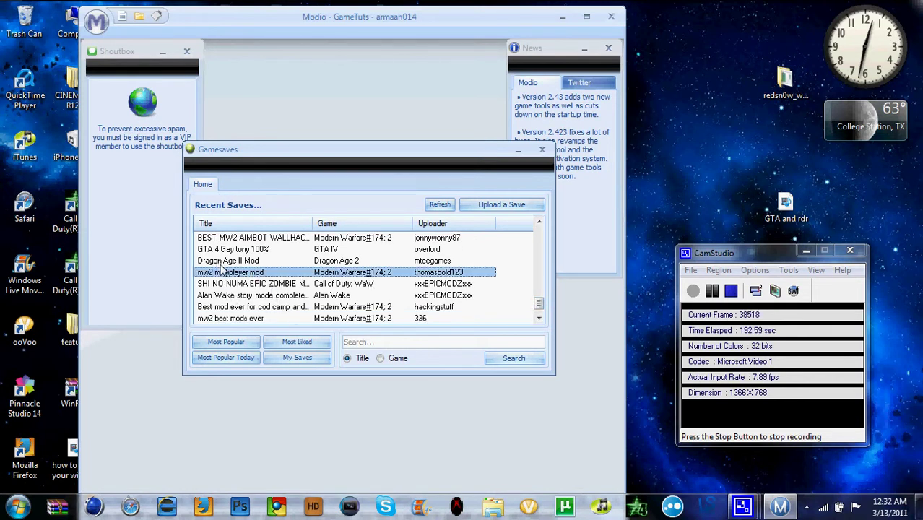
drag(256, 249, 275, 298)
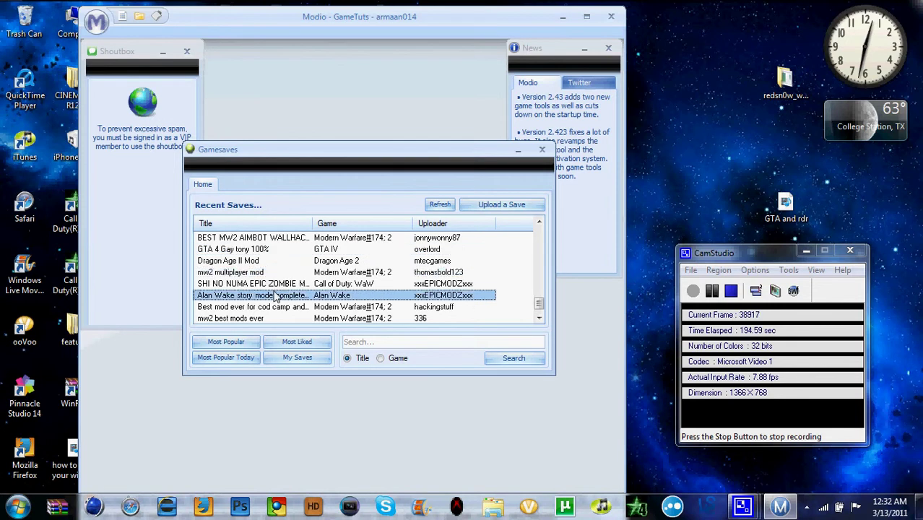
click(542, 150)
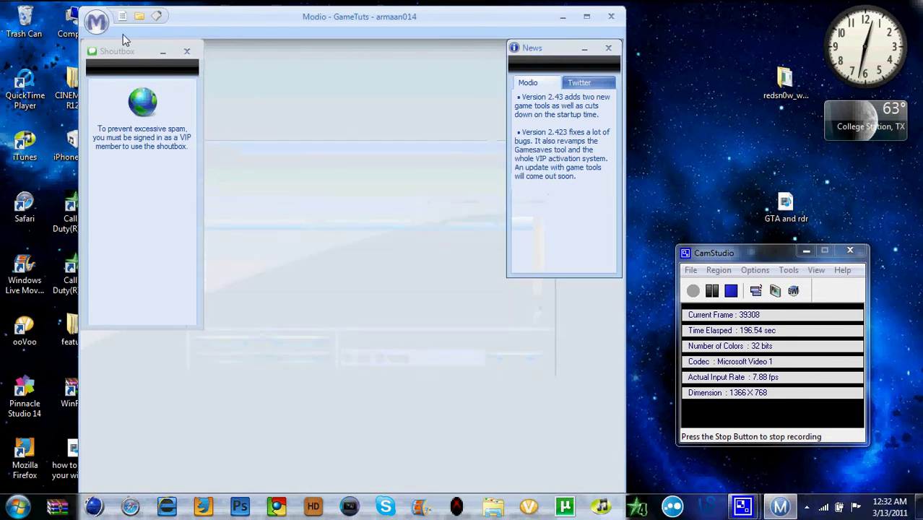
click(101, 24)
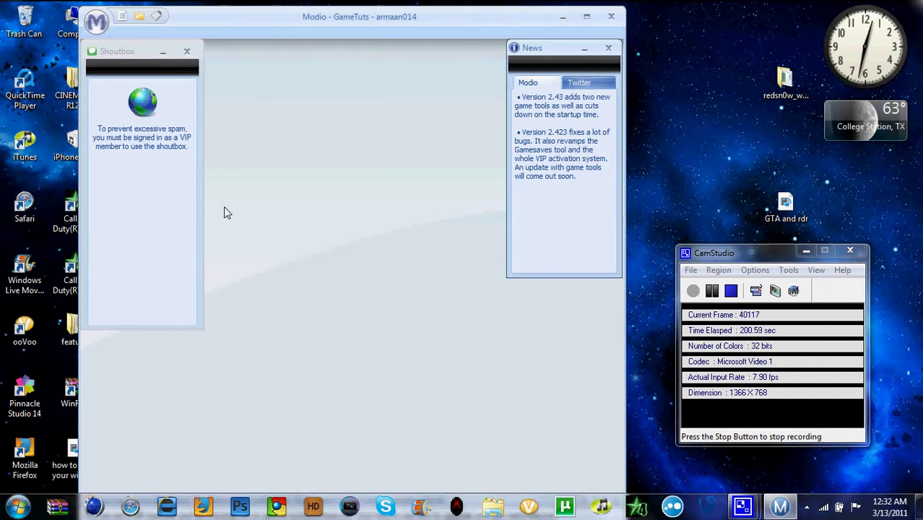
click(104, 32)
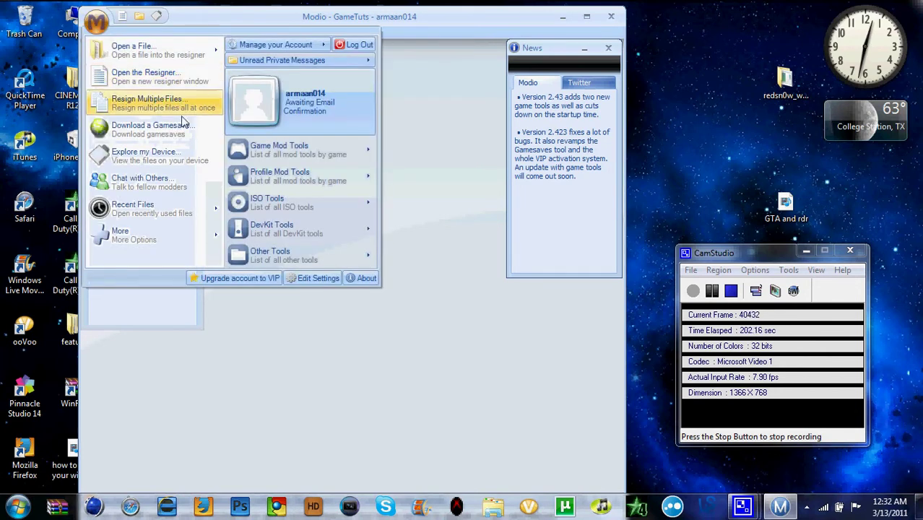
click(161, 83)
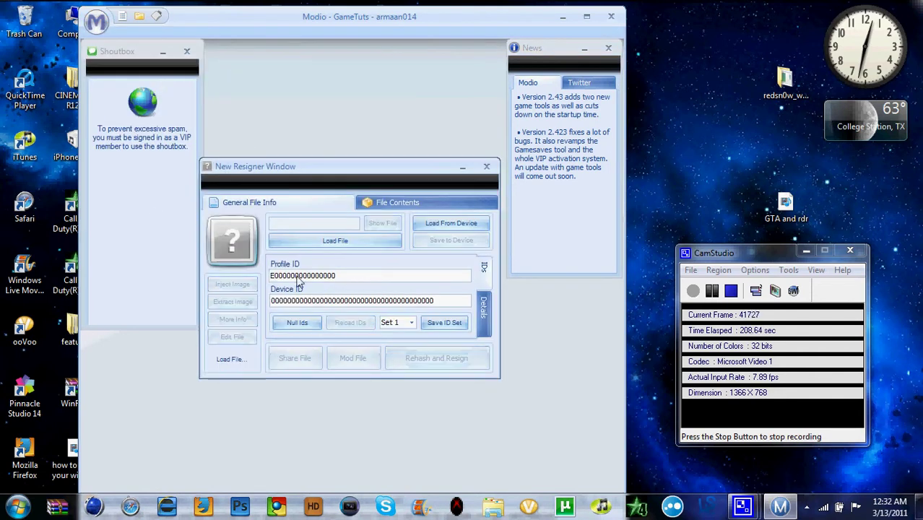
double_click(299, 277)
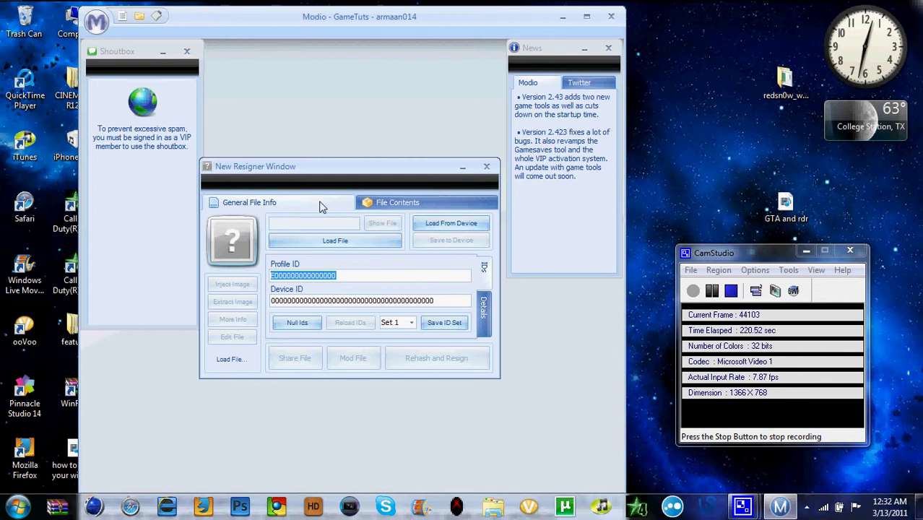
click(485, 169)
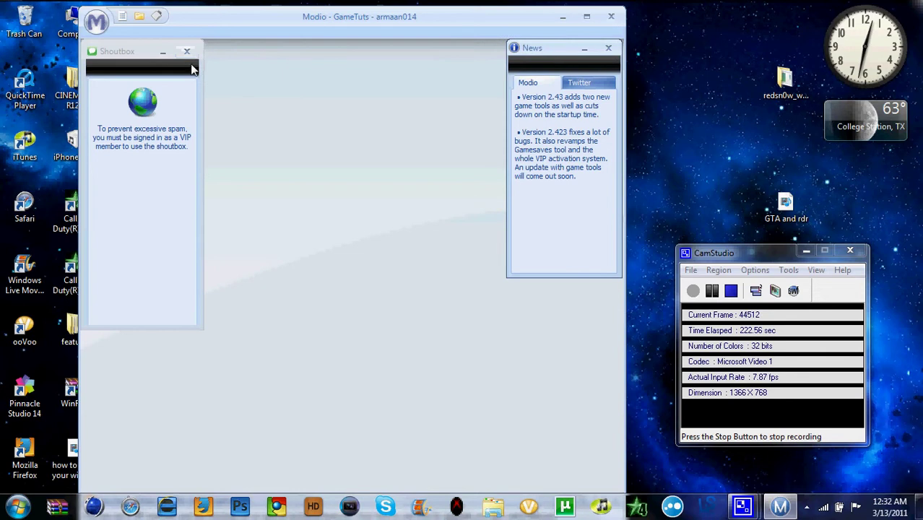
click(90, 23)
mouse_move(299, 207)
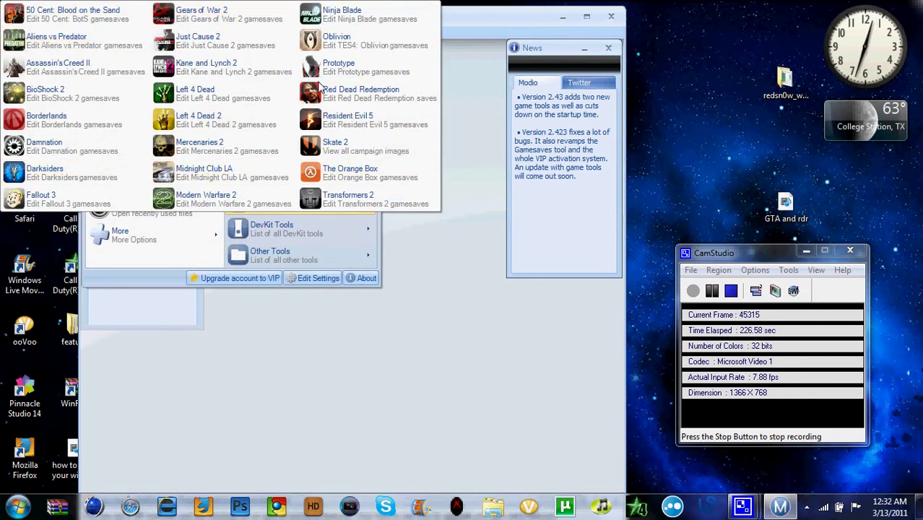
click(469, 334)
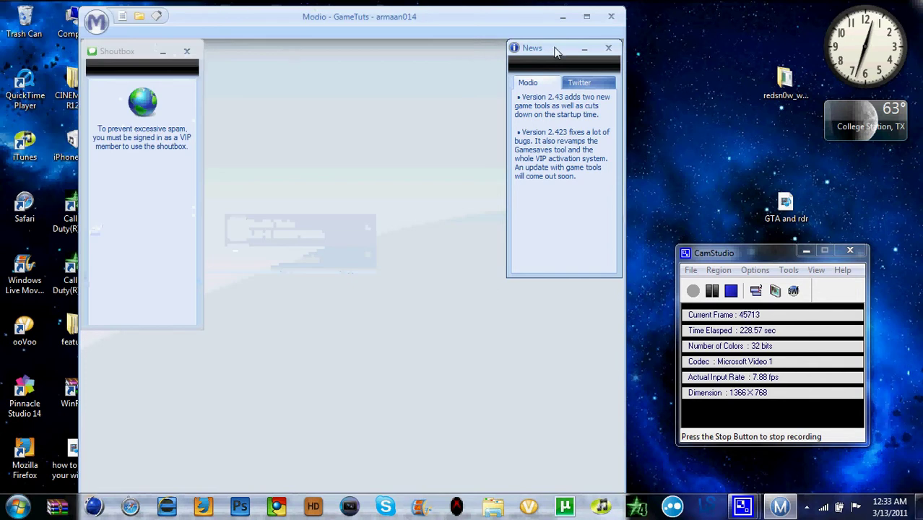
Close Modio and box-select the three modding-tool shortcuts, leaving nothing selected afterwards
click(613, 15)
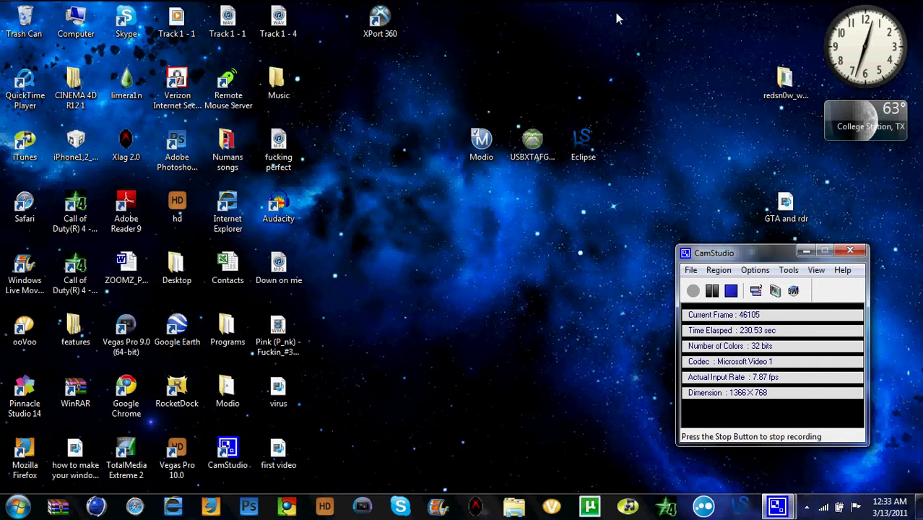
drag(402, 88, 664, 235)
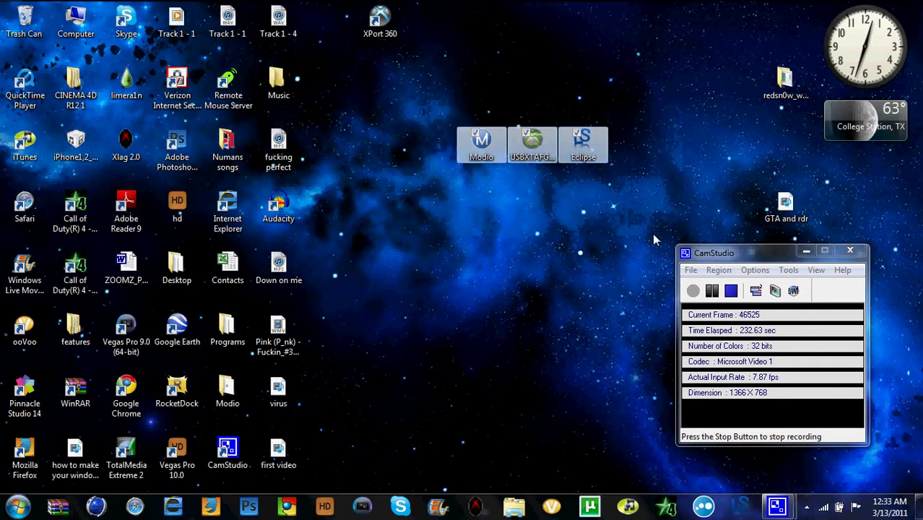
click(608, 152)
drag(402, 87, 728, 230)
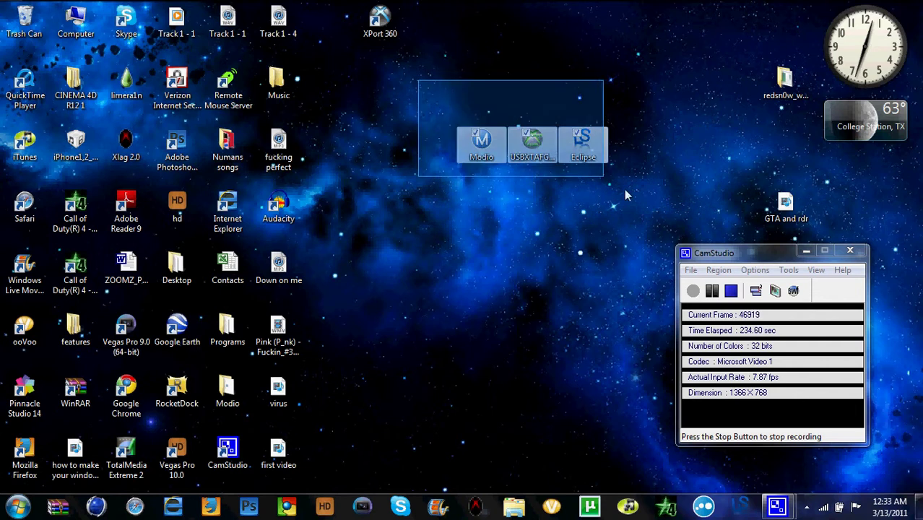
drag(418, 82, 662, 210)
drag(428, 117, 641, 210)
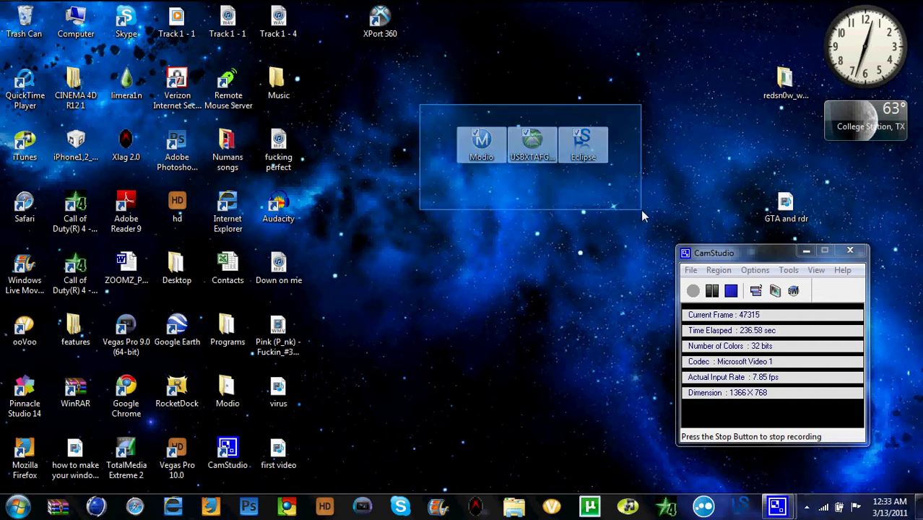
click(641, 209)
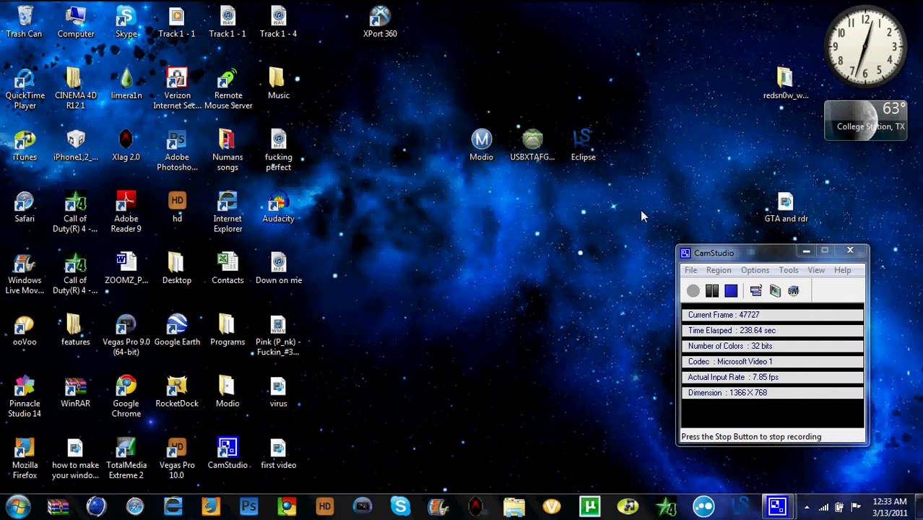